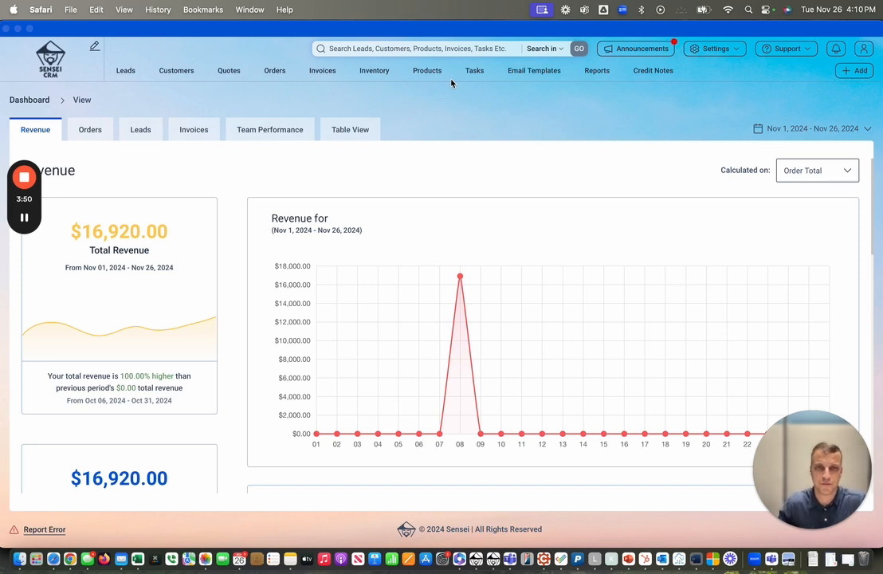
Start a new customer from the Customers list and enter the customer's first and last name.
{"action": "left_click", "coordinate": [184, 74]}
{"action": "left_click", "coordinate": [184, 74]}
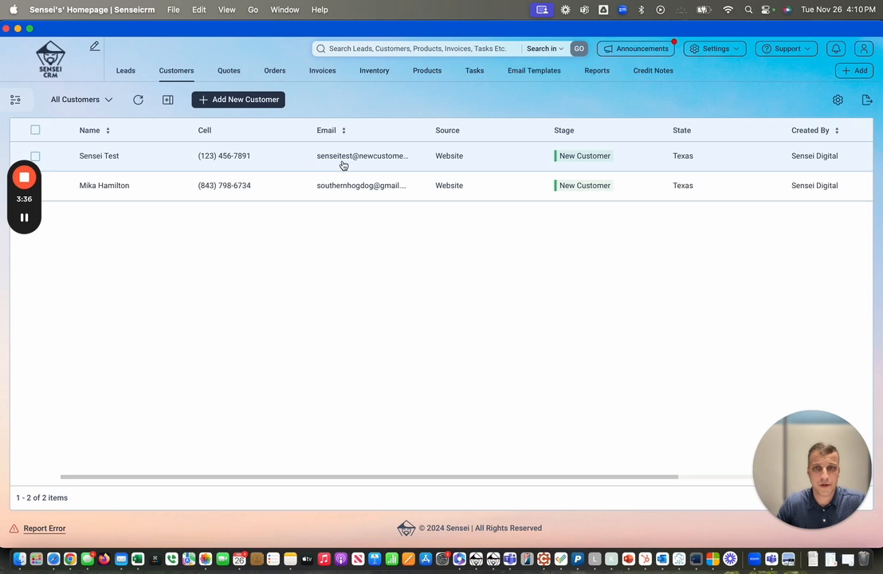
{"action": "left_click", "coordinate": [252, 101]}
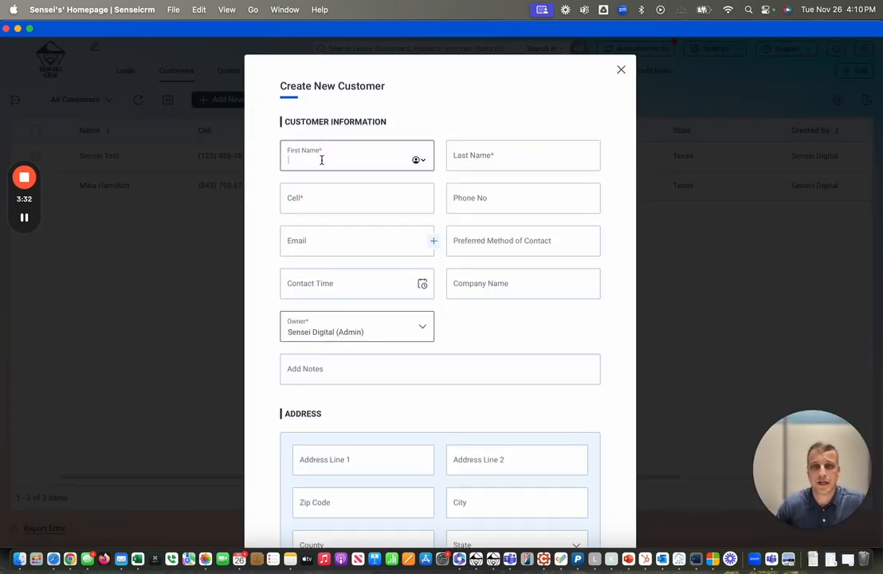
{"action": "type", "text": "S"}
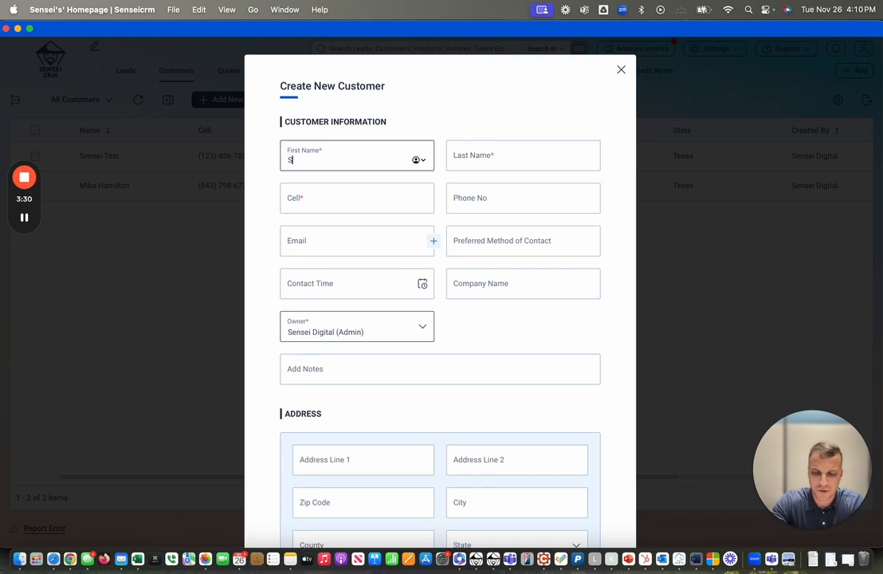
{"action": "type", "text": "ensei"}
{"action": "key", "text": "Tab"}
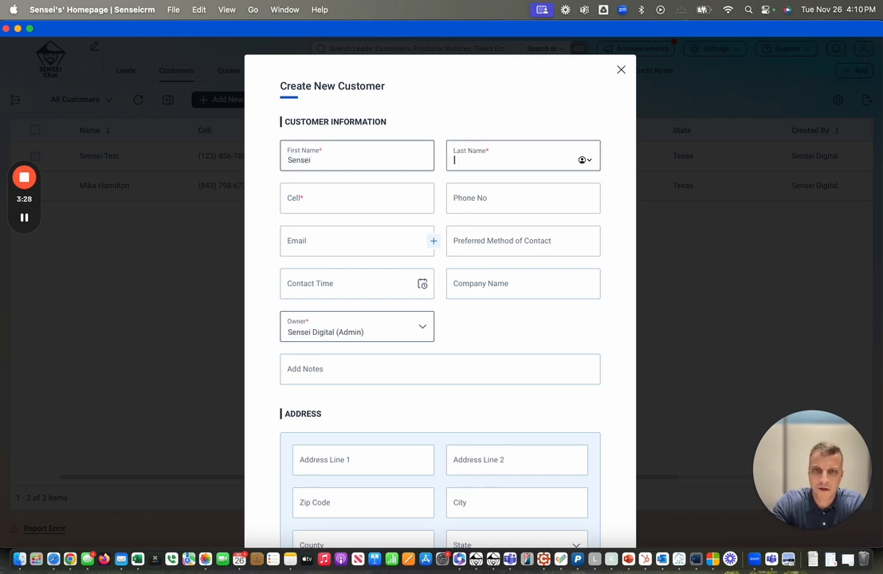
{"action": "type", "text": "Te"}
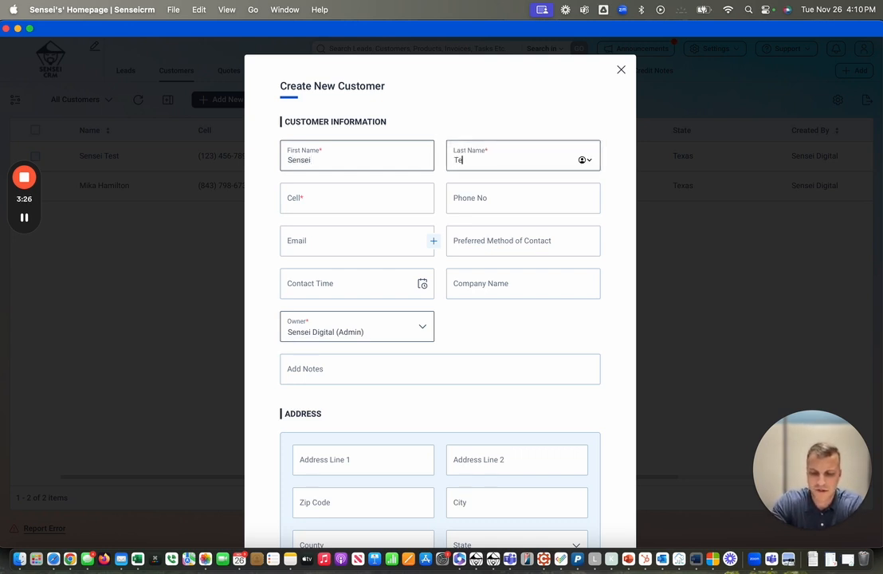
{"action": "type", "text": "st2"}
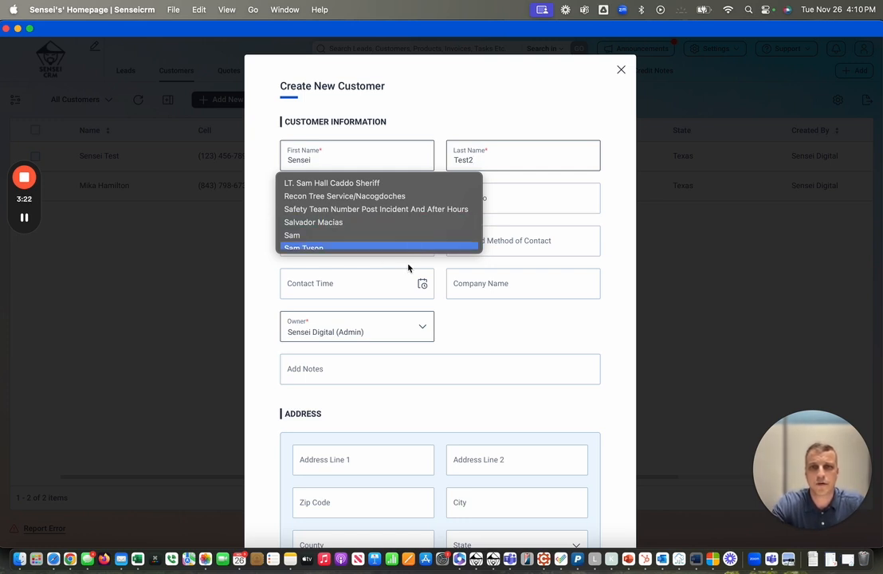
{"action": "left_click", "coordinate": [285, 243]}
Enter the existing customer's cell number and e-mail address on the new customer form.
{"action": "left_click", "coordinate": [334, 202]}
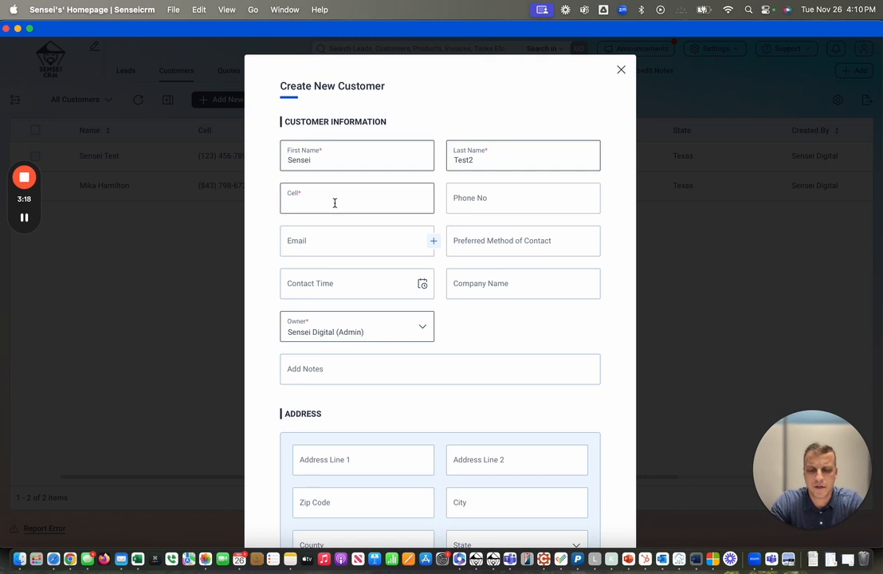
{"action": "type", "text": "123"}
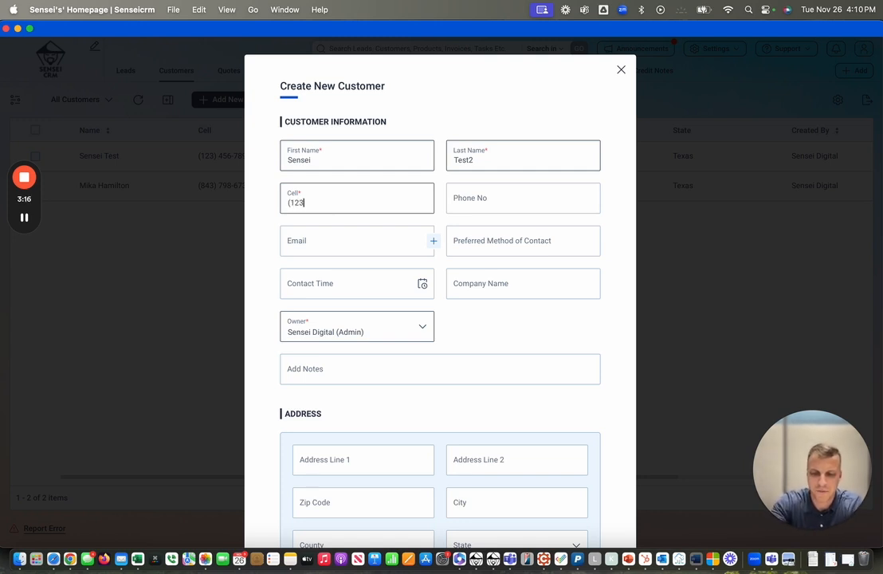
{"action": "type", "text": ") 456-78"}
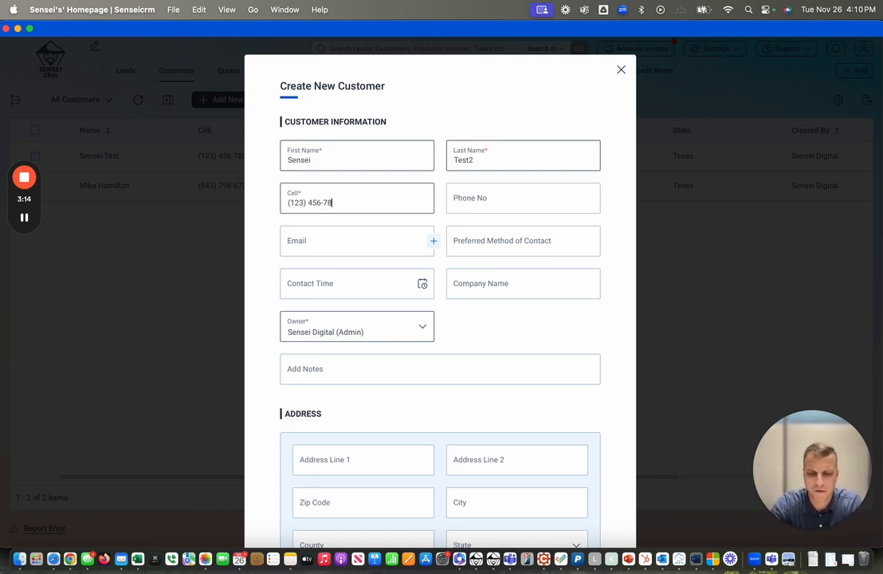
{"action": "type", "text": "91"}
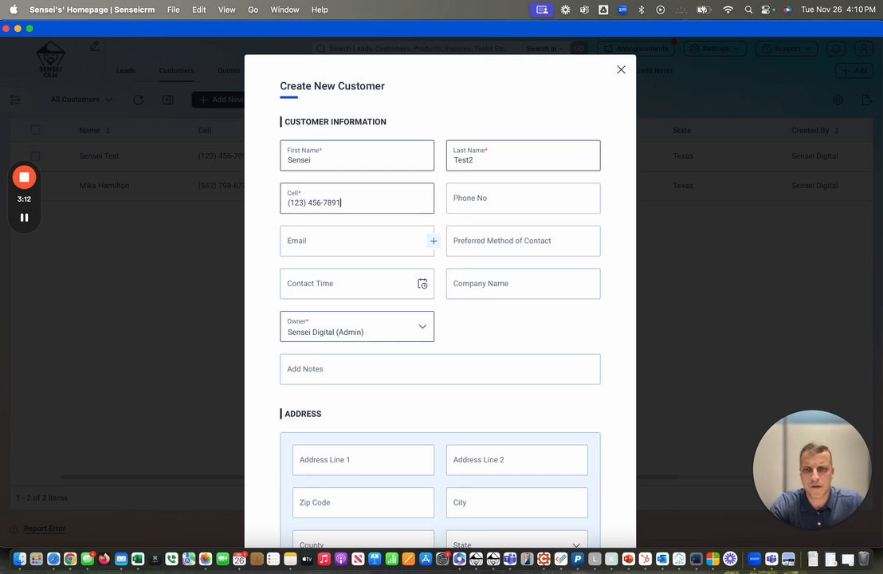
{"action": "left_click", "coordinate": [319, 242]}
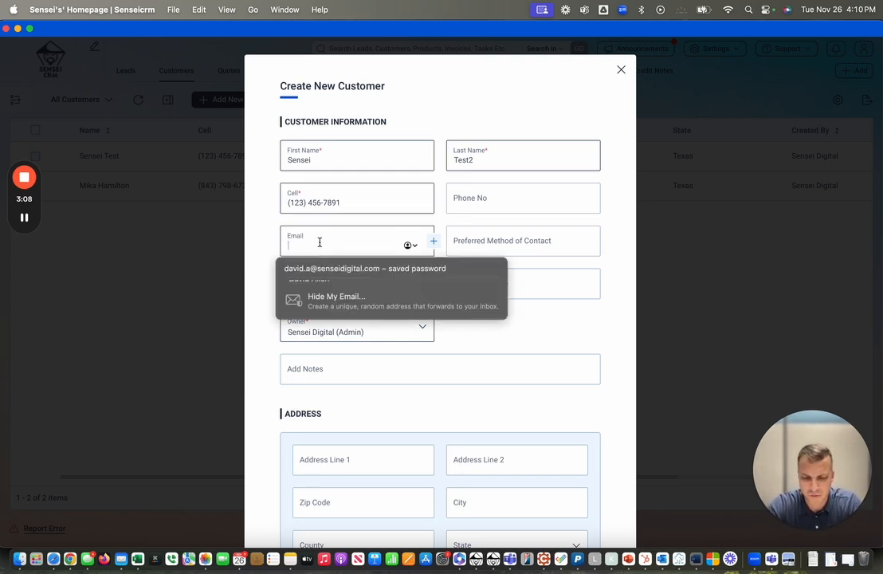
{"action": "type", "text": "d"}
{"action": "key", "text": "BackSpace"}
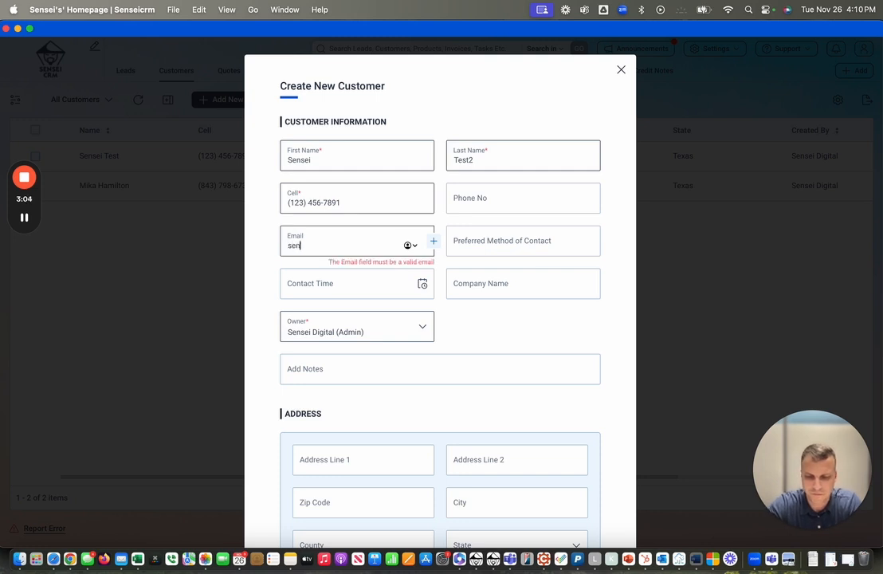
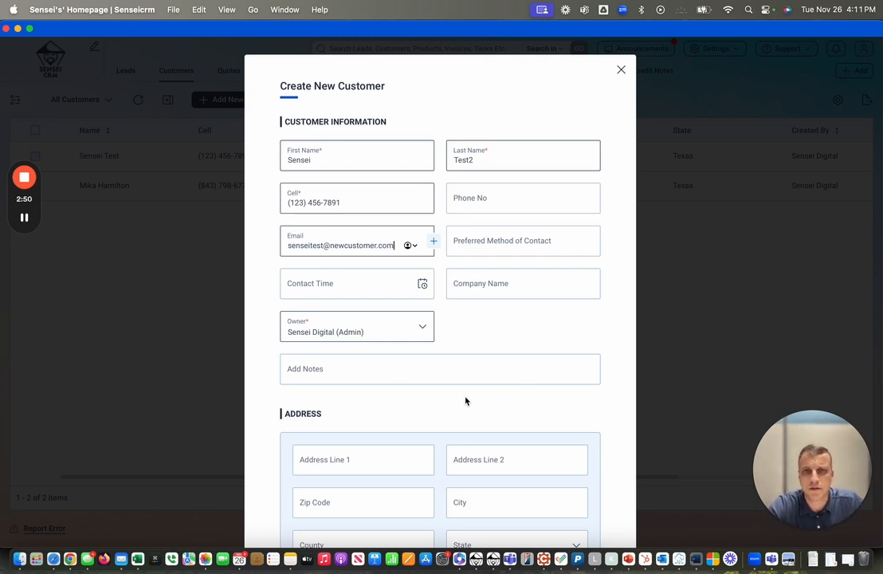
{"action": "scroll", "coordinate": [467, 400], "scroll_direction": "down", "scroll_amount": 5}
{"action": "scroll", "coordinate": [365, 518], "scroll_direction": "down", "scroll_amount": 2}
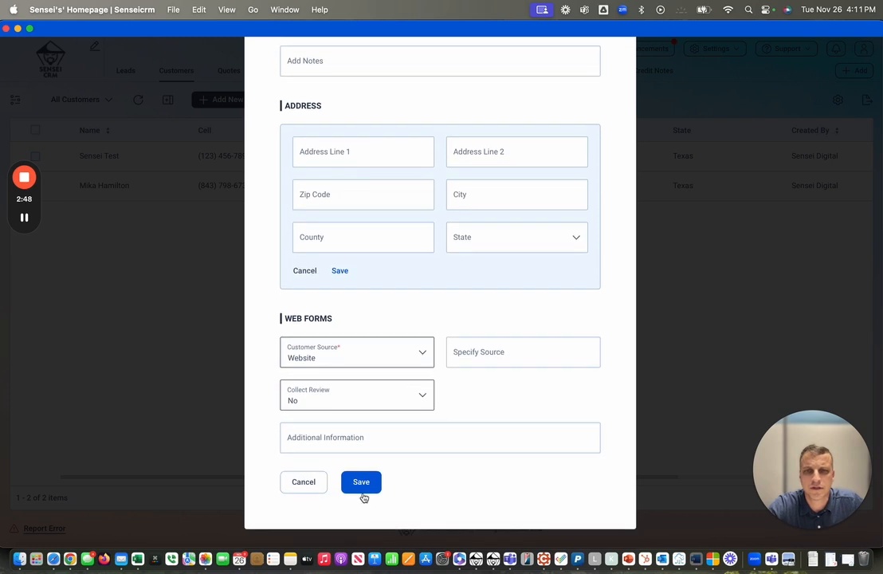
Try saving the customer, get the 'already exist' number and e-mail errors, and cancel the form.
{"action": "left_click", "coordinate": [363, 483]}
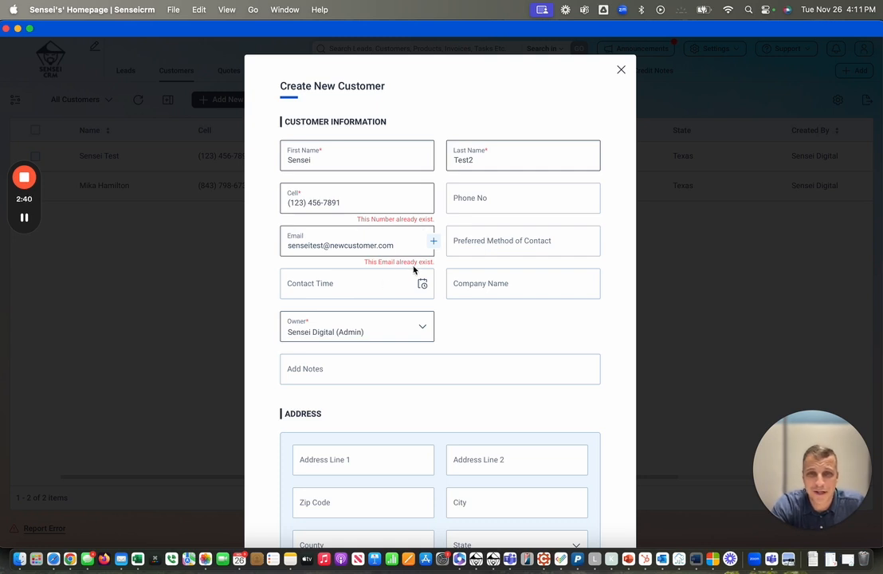
{"action": "scroll", "coordinate": [388, 341], "scroll_direction": "down", "scroll_amount": 5}
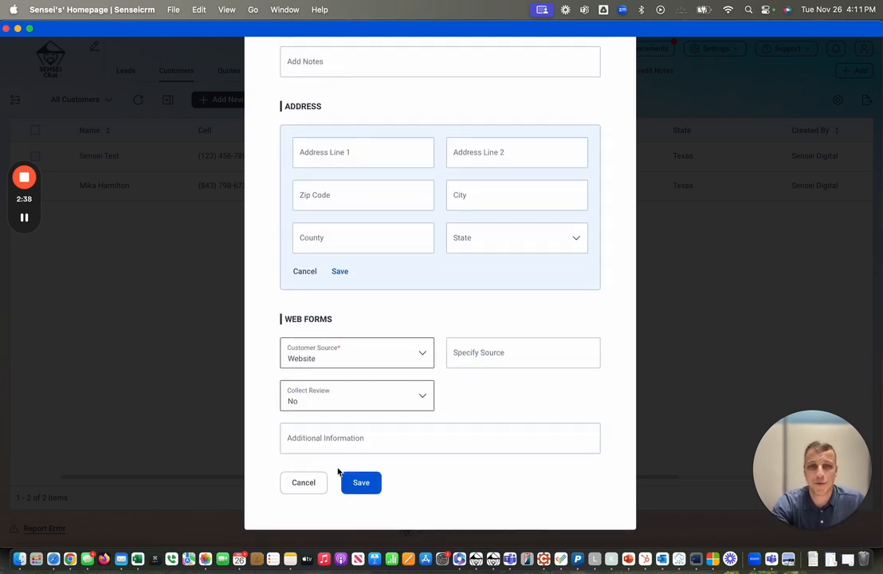
{"action": "left_click", "coordinate": [316, 483]}
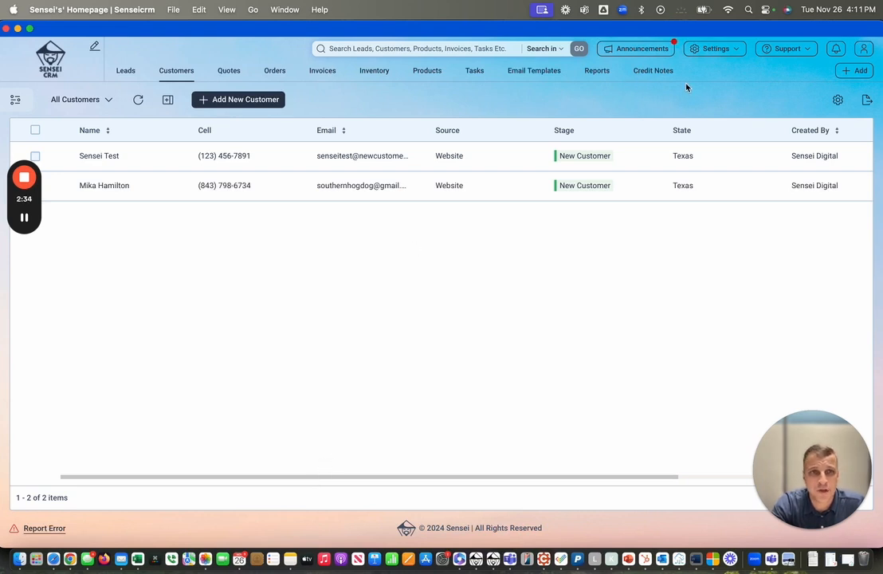
Go to the System Permissions page in the settings overview.
{"action": "left_click", "coordinate": [738, 51]}
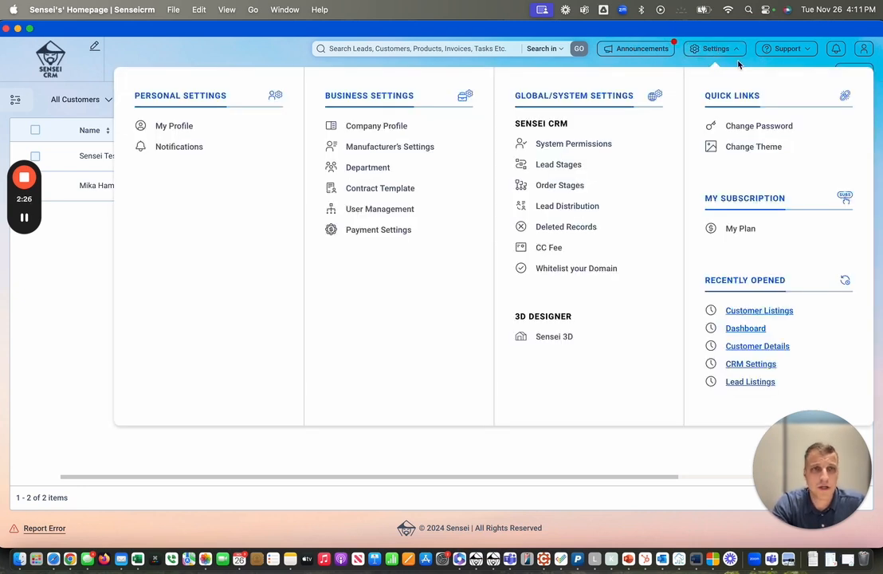
{"action": "left_click", "coordinate": [738, 51]}
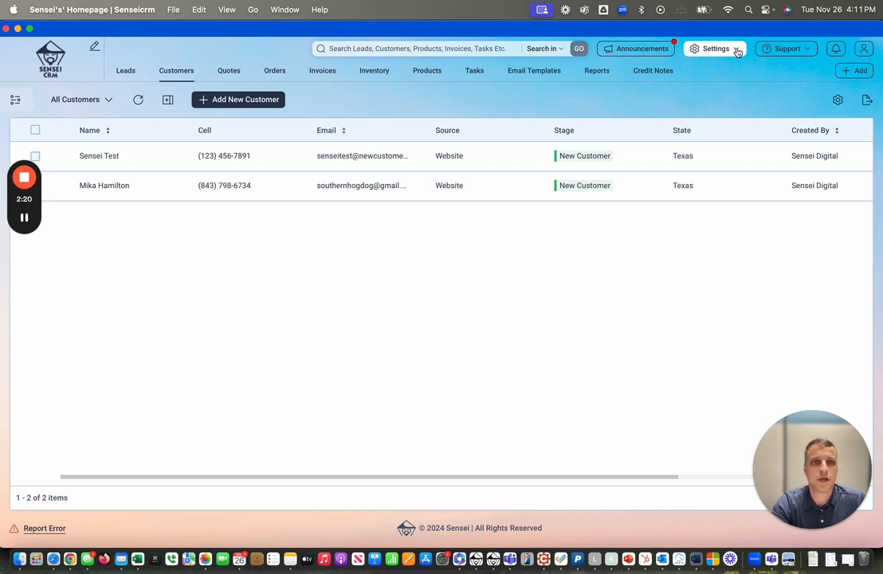
{"action": "left_click", "coordinate": [736, 51]}
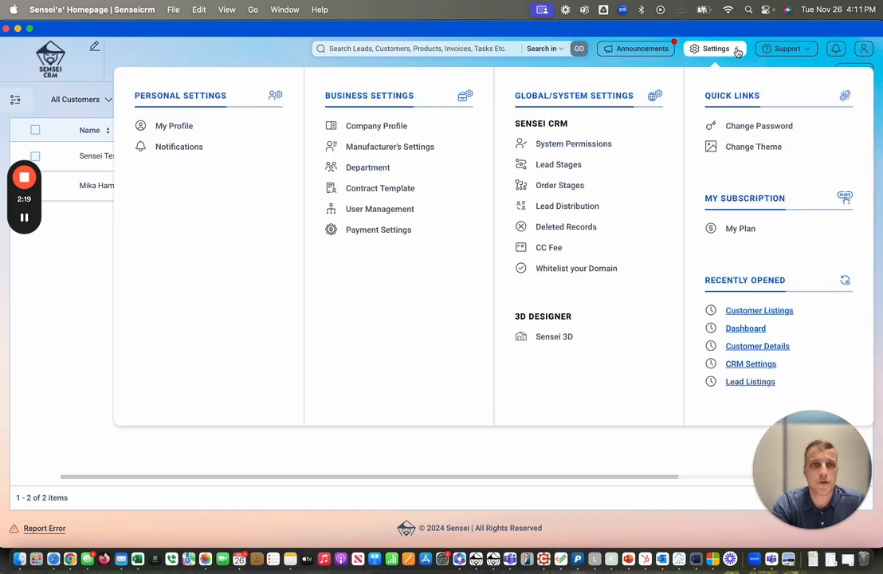
{"action": "left_click", "coordinate": [590, 145]}
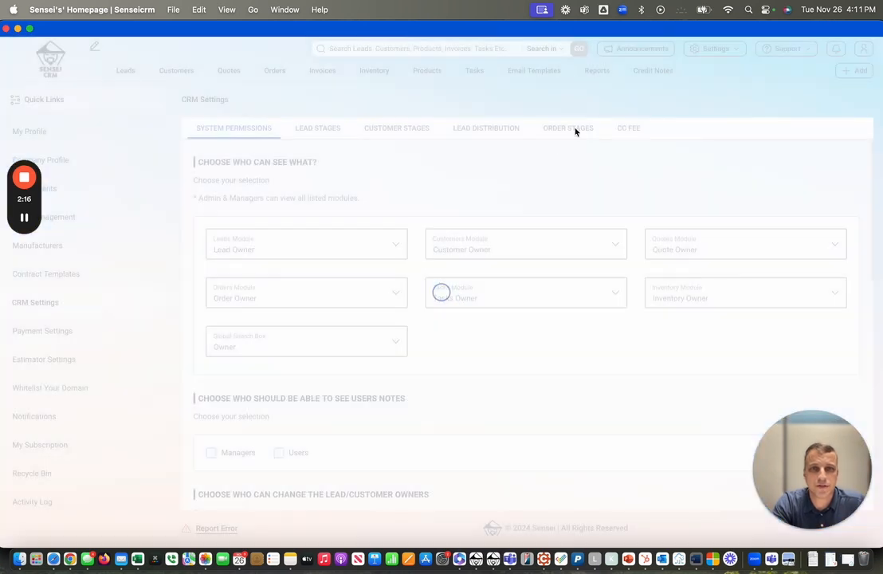
{"action": "scroll", "coordinate": [457, 370], "scroll_direction": "down", "scroll_amount": 10}
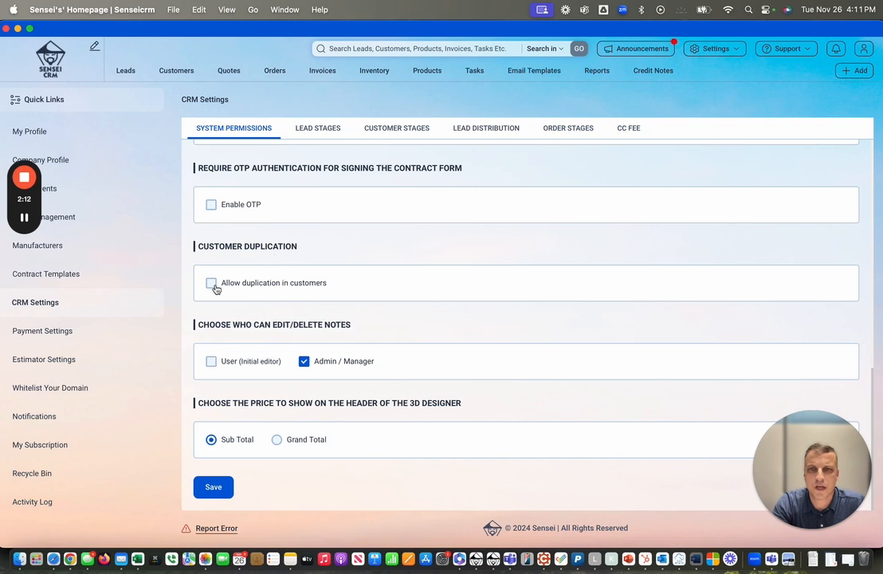
Turn on 'Allow duplication in customers' and save and confirm the change.
{"action": "left_click", "coordinate": [212, 285]}
{"action": "left_click", "coordinate": [213, 488]}
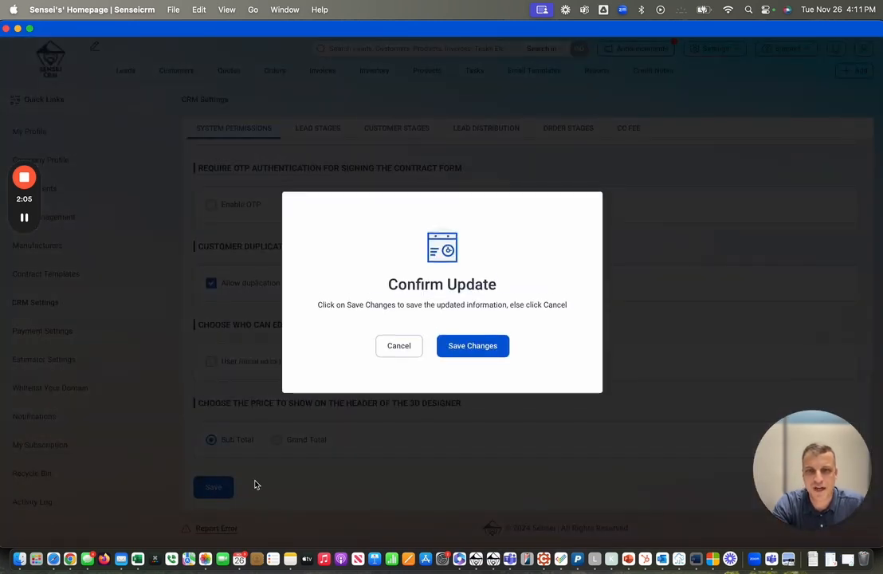
{"action": "left_click", "coordinate": [488, 348]}
{"action": "left_click", "coordinate": [447, 346]}
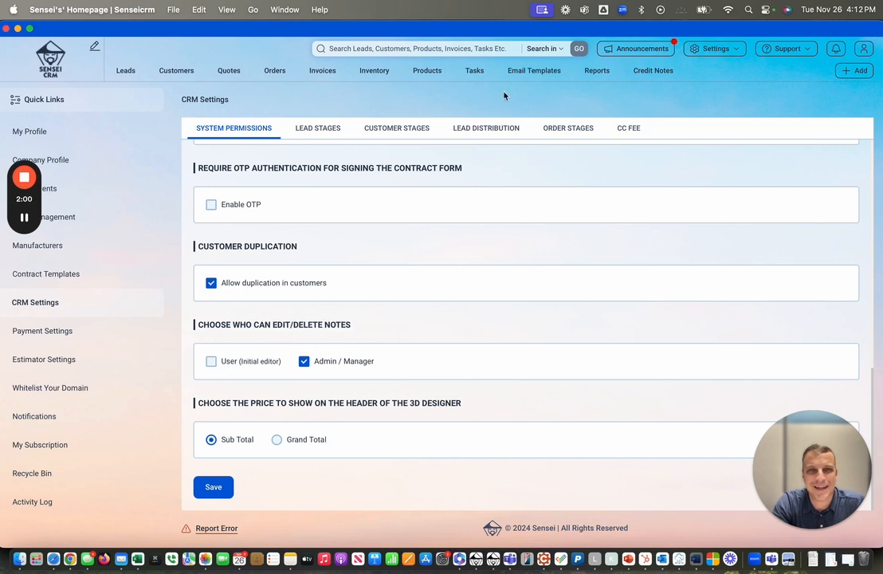
Start another new customer and enter the customer's first and last name.
{"action": "left_click", "coordinate": [160, 64]}
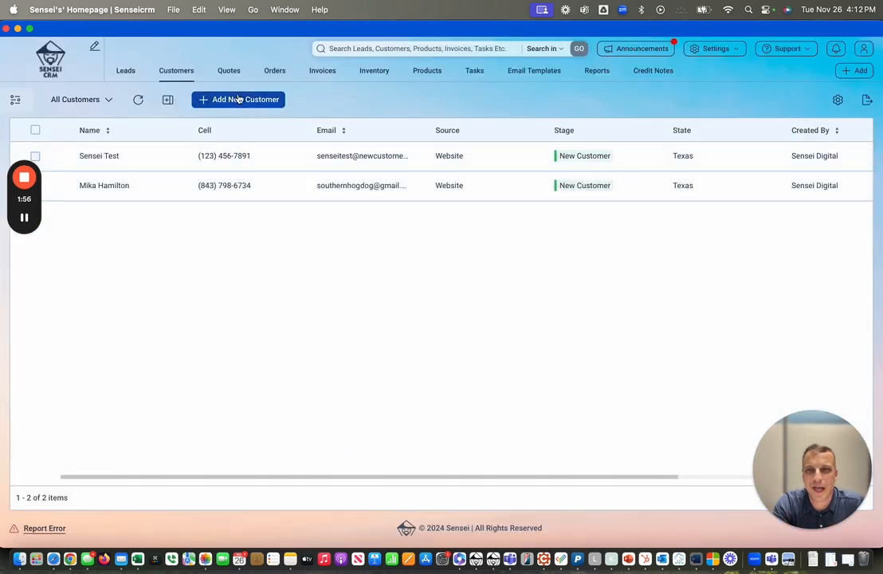
{"action": "left_click", "coordinate": [240, 101]}
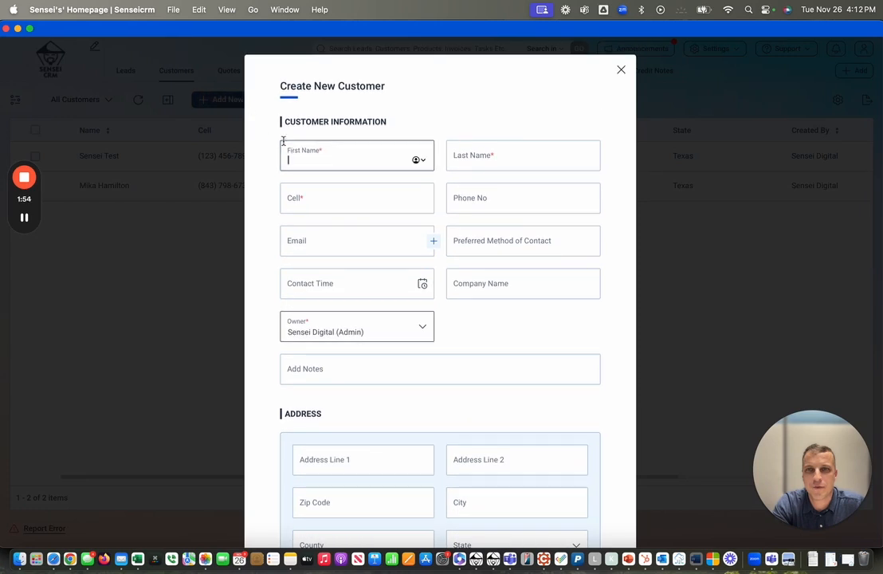
{"action": "type", "text": "Sensei"}
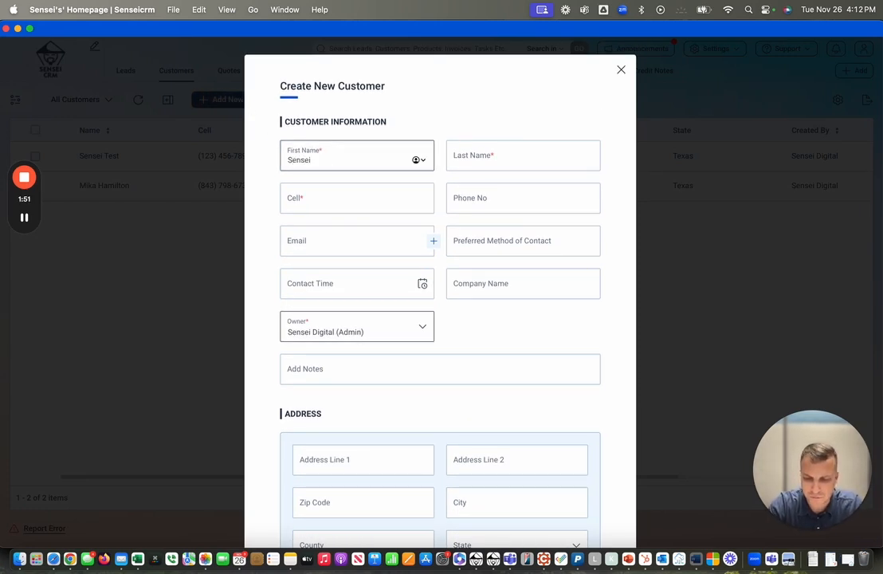
{"action": "left_click", "coordinate": [479, 159]}
{"action": "type", "text": "Test2"}
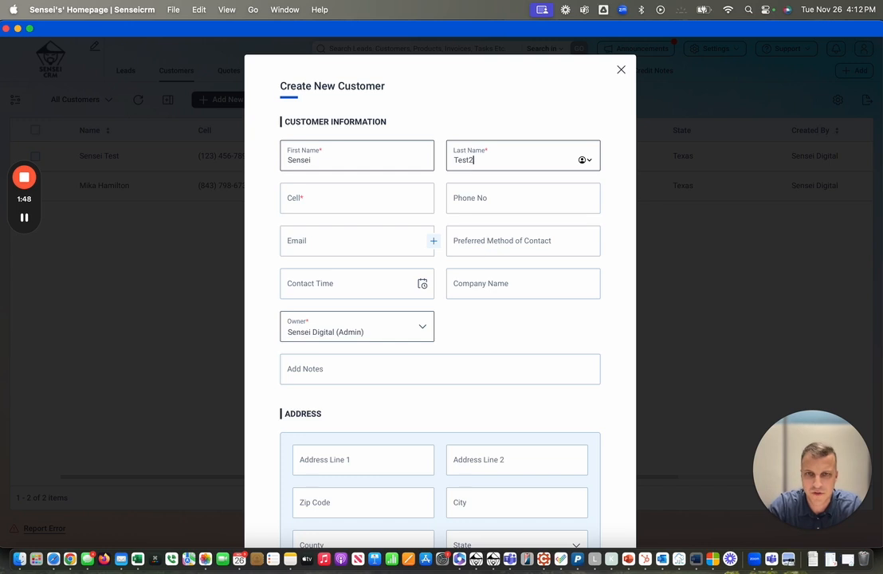
Enter the same cell number as the existing customer and an e-mail address.
{"action": "left_click", "coordinate": [324, 200]}
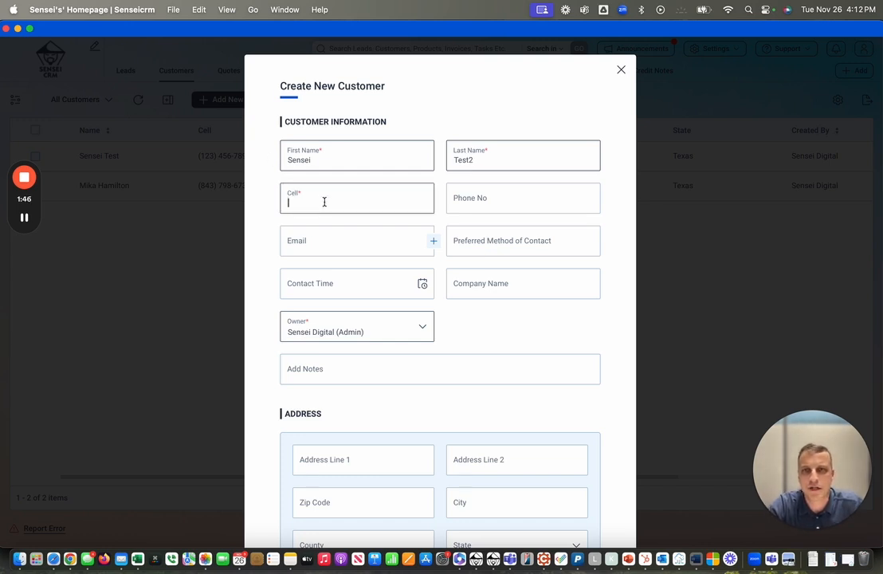
{"action": "type", "text": "123"}
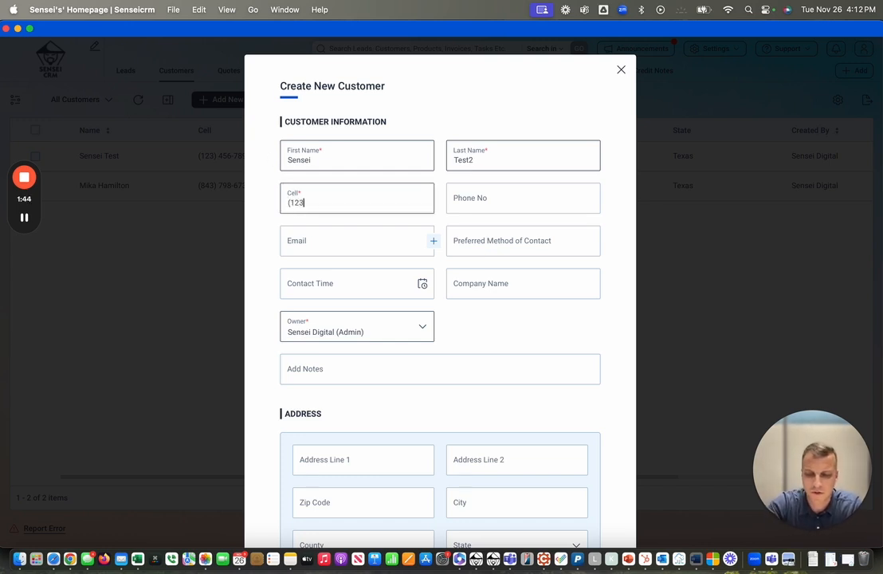
{"action": "type", "text": ") 456-7891"}
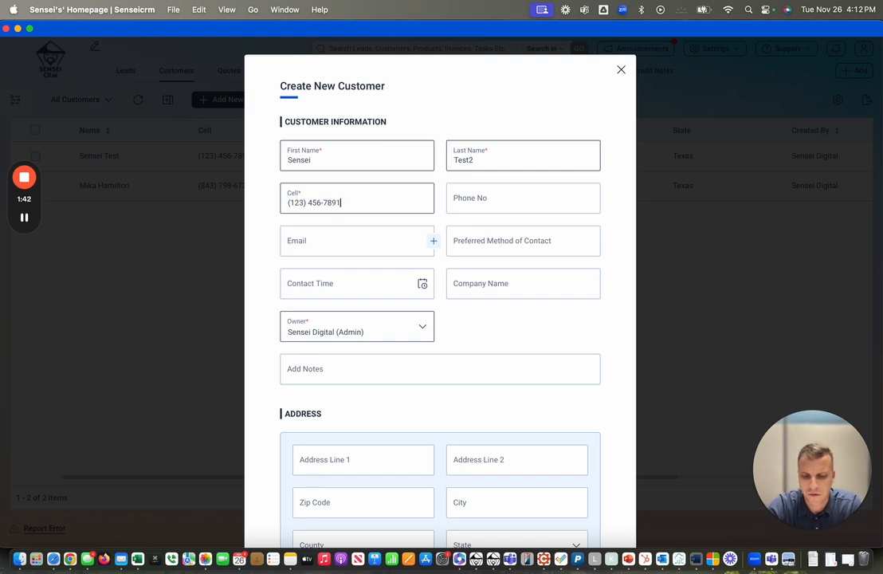
{"action": "left_click", "coordinate": [322, 241]}
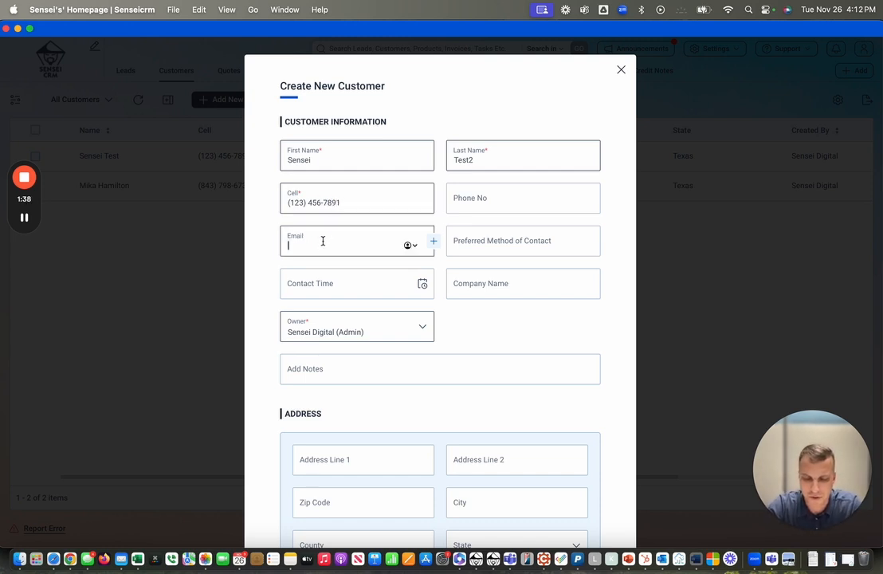
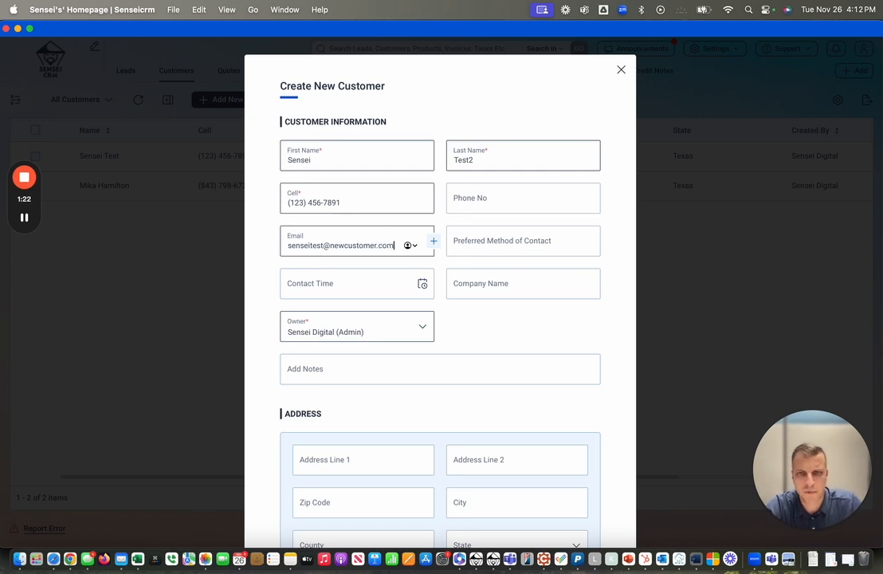
{"action": "scroll", "coordinate": [416, 364], "scroll_direction": "down", "scroll_amount": 5}
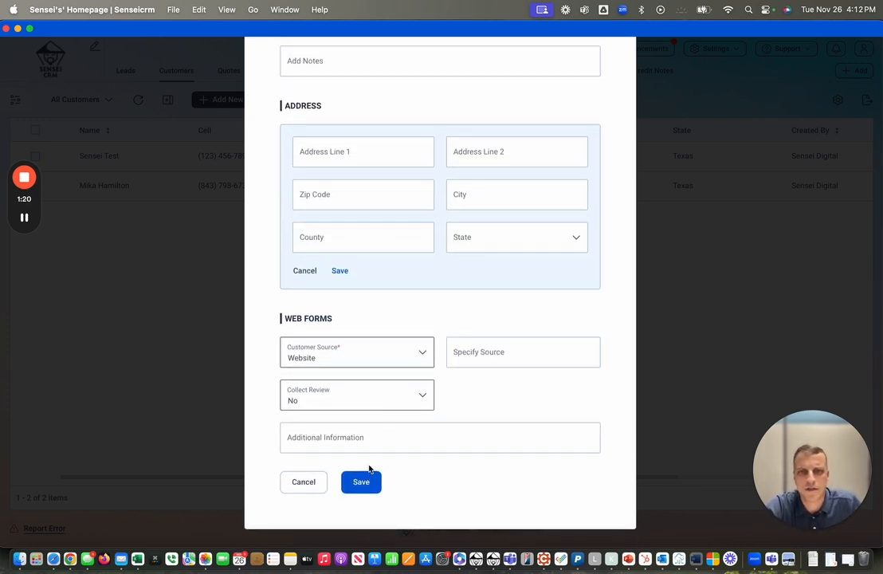
Save the duplicate customer and return to the listing, now showing three customers.
{"action": "left_click", "coordinate": [361, 482]}
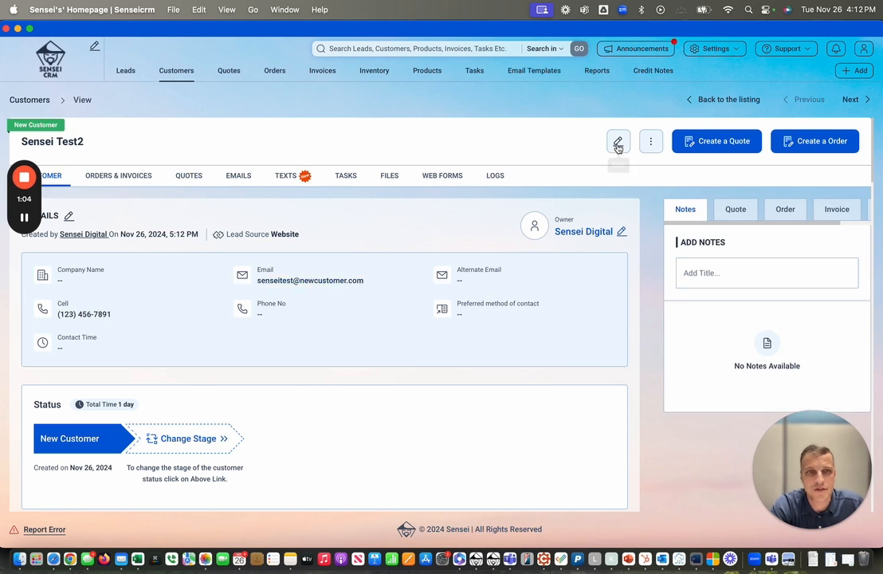
{"action": "left_click", "coordinate": [726, 101]}
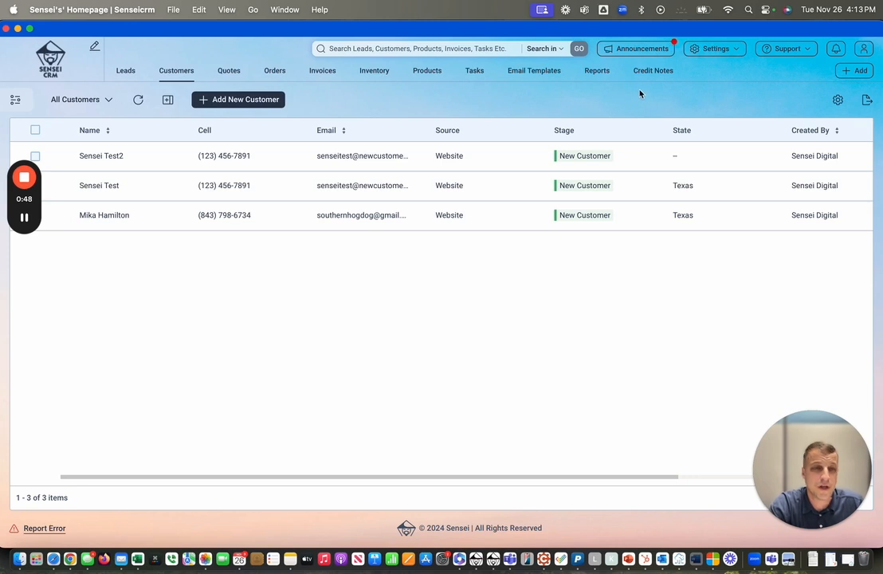
Go back to the System Permissions settings page.
{"action": "left_click", "coordinate": [737, 51]}
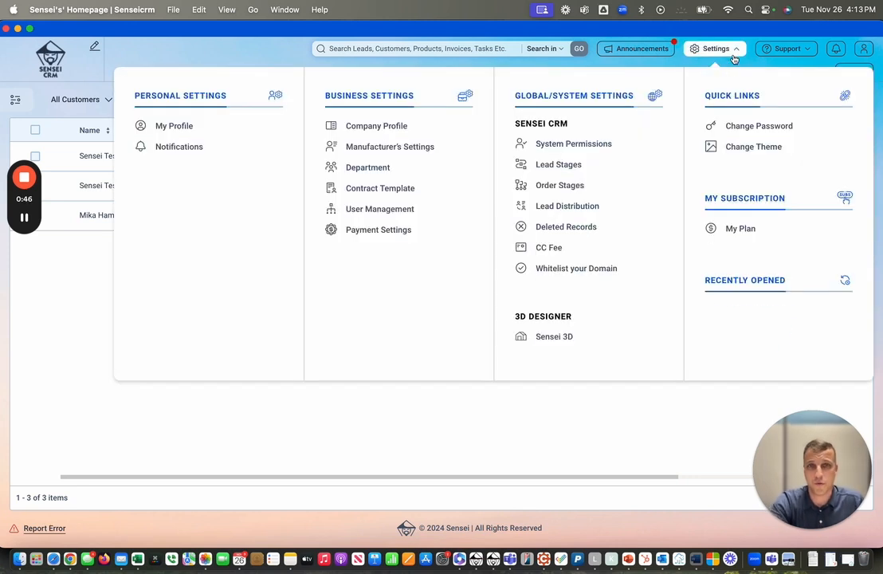
{"action": "left_click", "coordinate": [600, 146]}
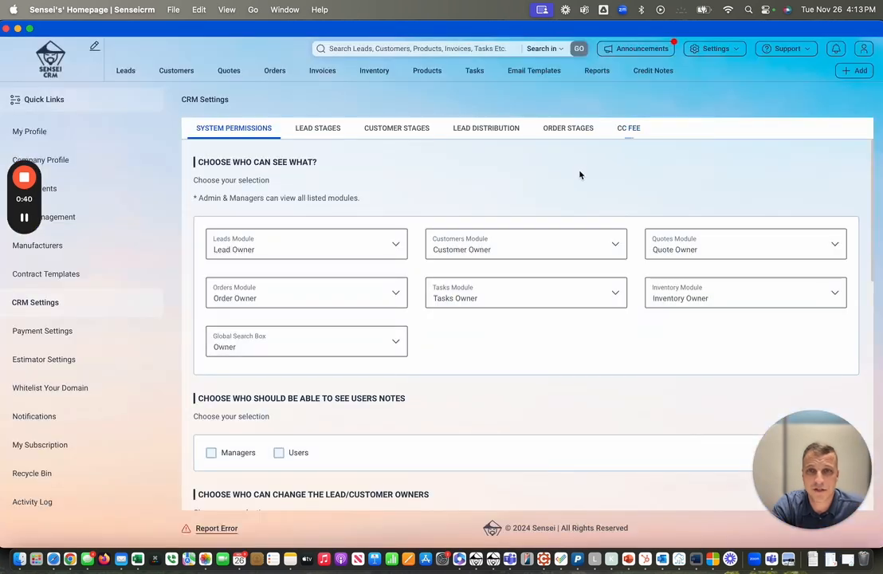
{"action": "scroll", "coordinate": [478, 339], "scroll_direction": "down", "scroll_amount": 5}
{"action": "scroll", "coordinate": [424, 477], "scroll_direction": "down", "scroll_amount": 4}
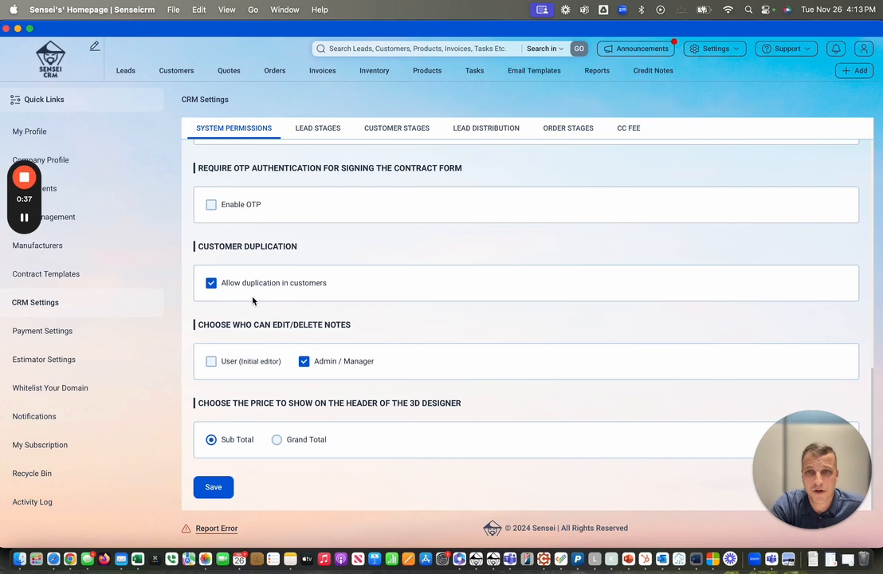
Untick 'Allow duplication in customers', save and confirm, then return to the dashboard.
{"action": "left_click", "coordinate": [211, 283]}
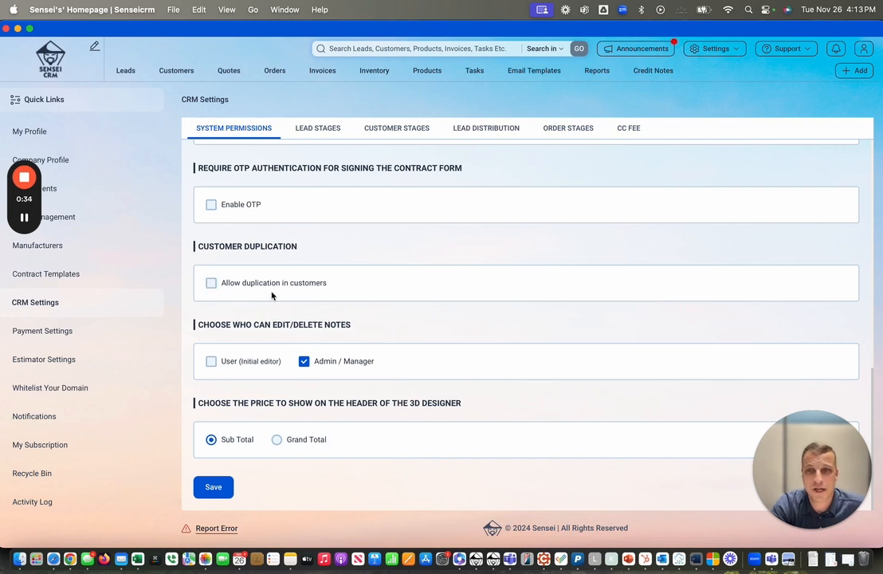
{"action": "left_click", "coordinate": [218, 486]}
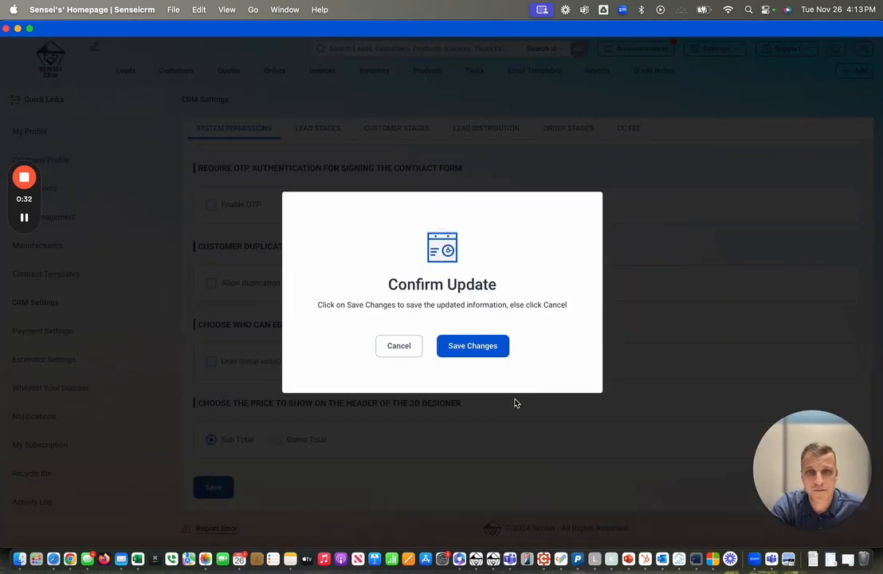
{"action": "left_click", "coordinate": [492, 351]}
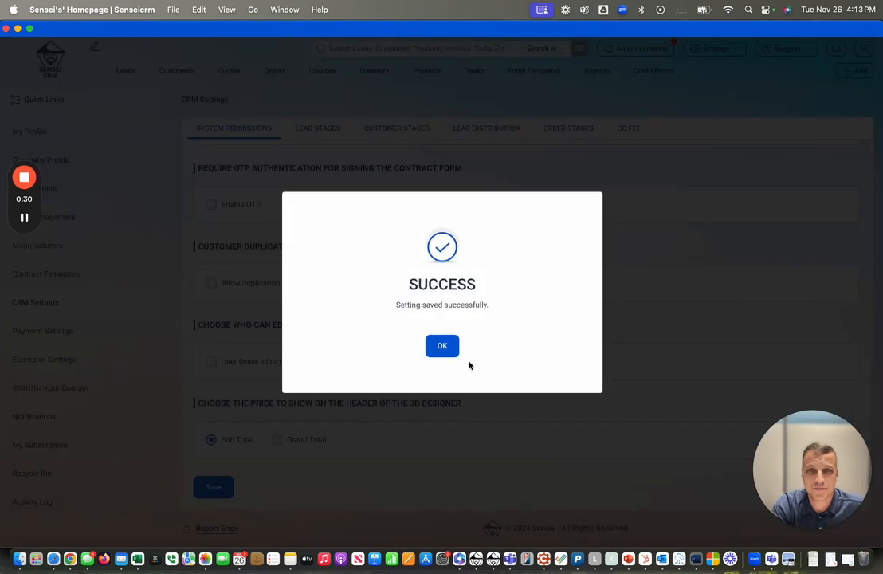
{"action": "left_click", "coordinate": [451, 350]}
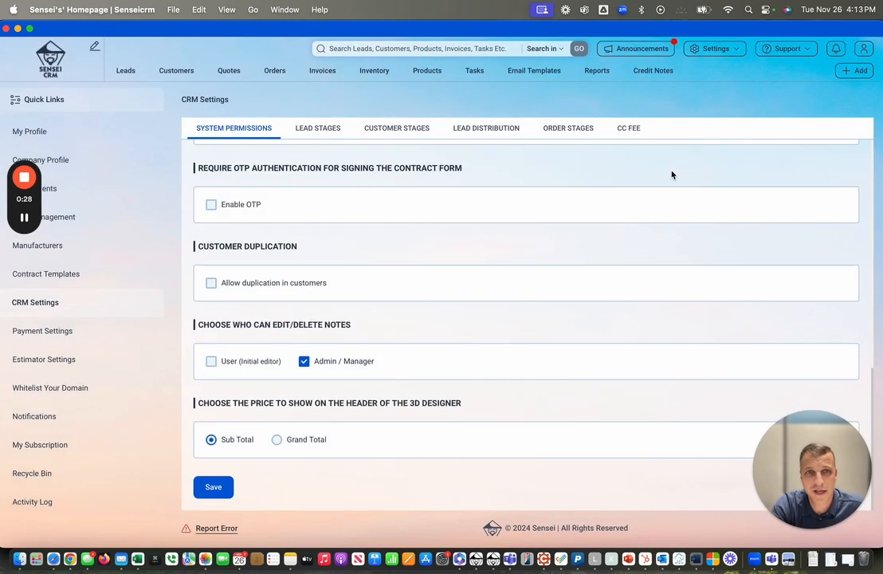
{"action": "left_click", "coordinate": [57, 51]}
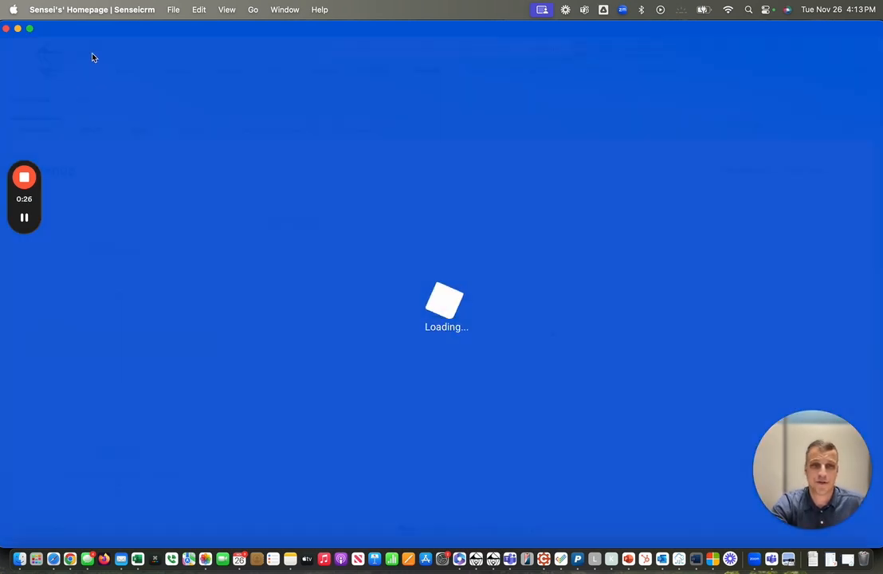